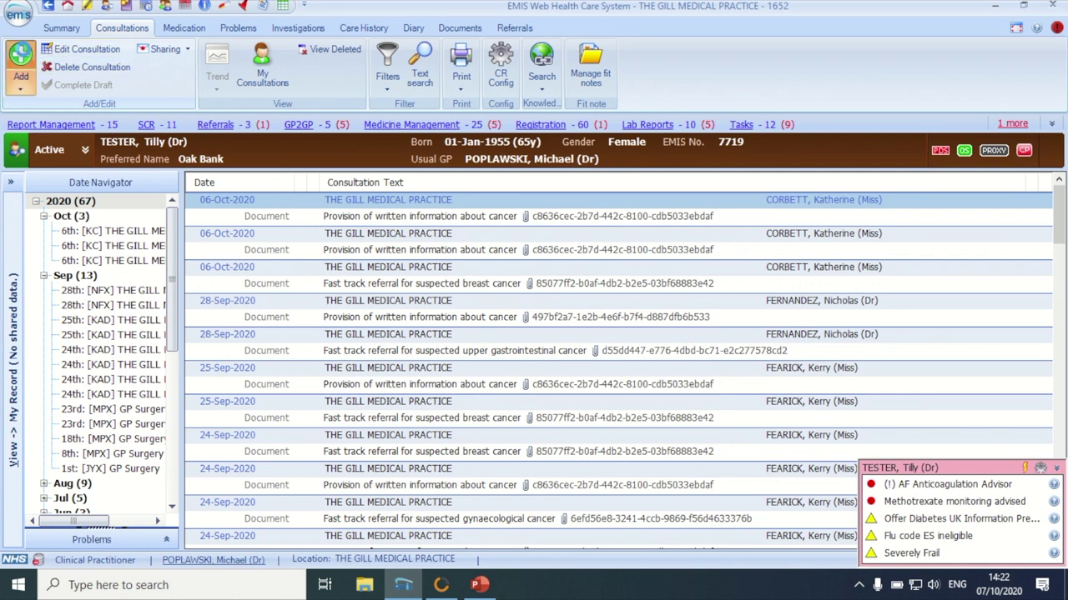
# Start a new EMIS Web consultation and create a new patient letter from the Document menu.
pyautogui.click(21, 67)
pyautogui.click(130, 389)
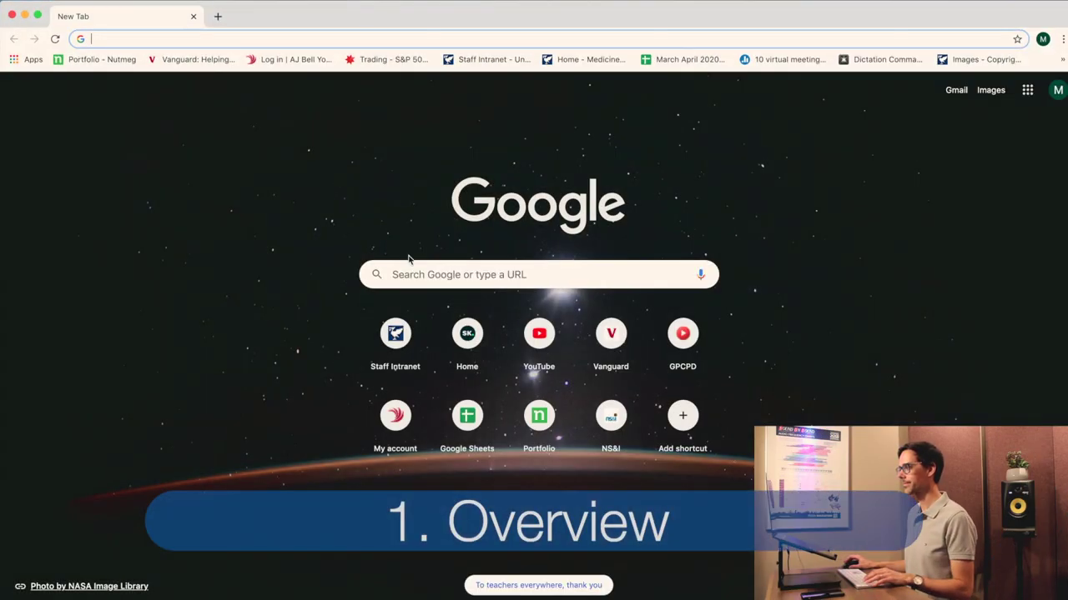
# Search Google for 'cancer maps' and open the GatewayC Cancer Maps introduction article.
pyautogui.click(421, 272)
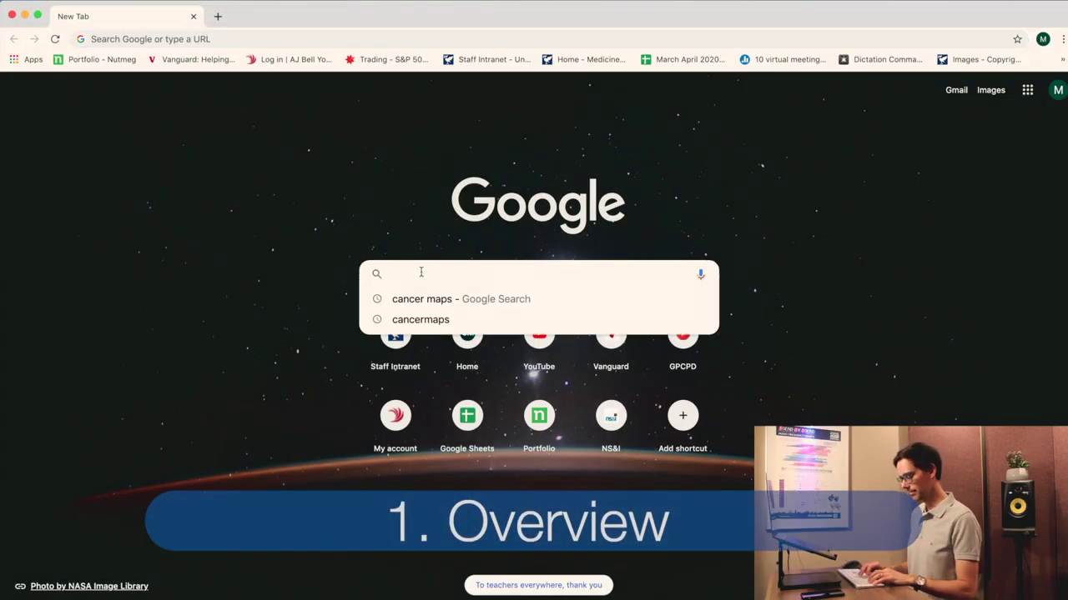
pyautogui.write('cancer maps')
pyautogui.press('Return')
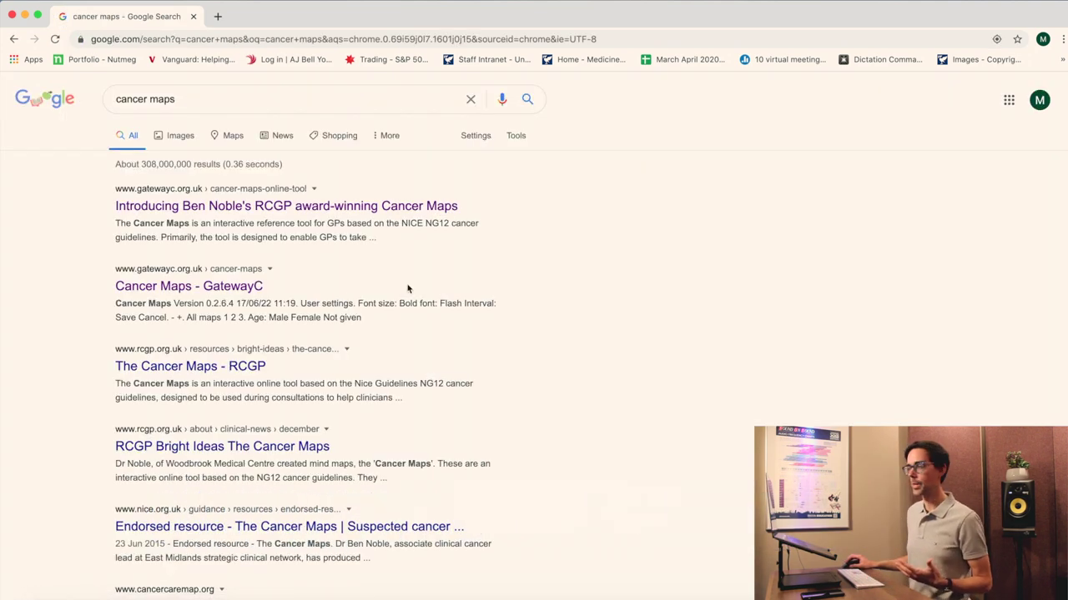
pyautogui.click(265, 208)
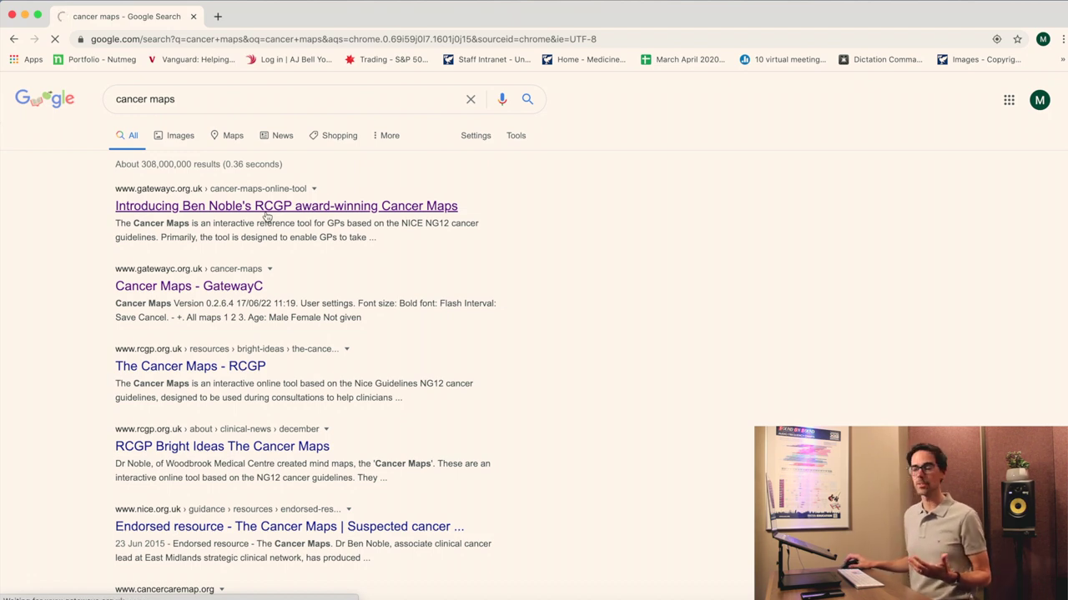
# Open the Cancer Maps tool from the GatewayC article and select the Age box.
pyautogui.scroll(-3, 501, 353)
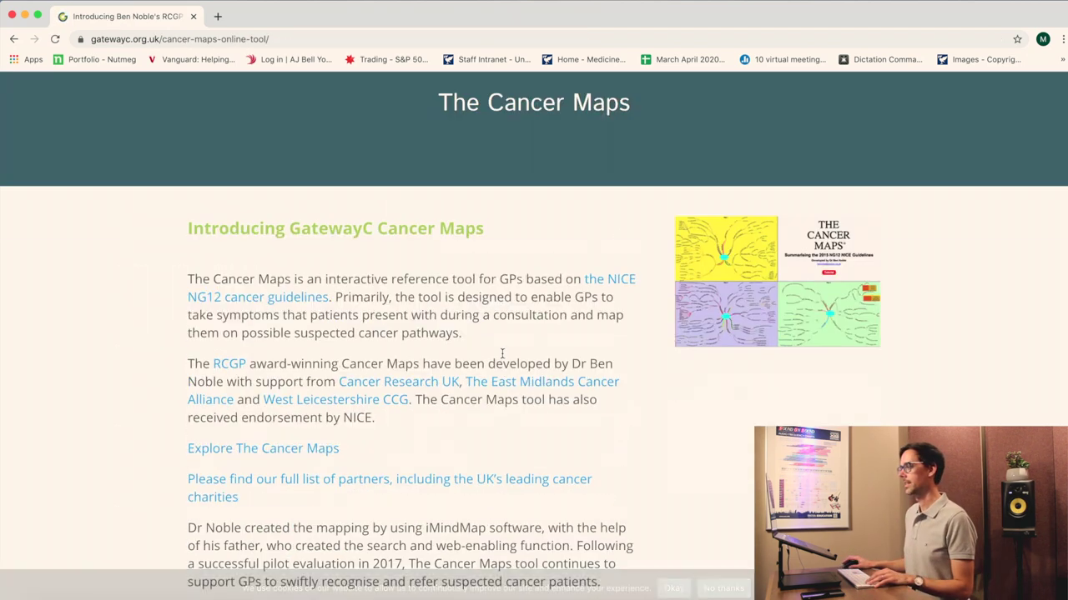
pyautogui.click(309, 446)
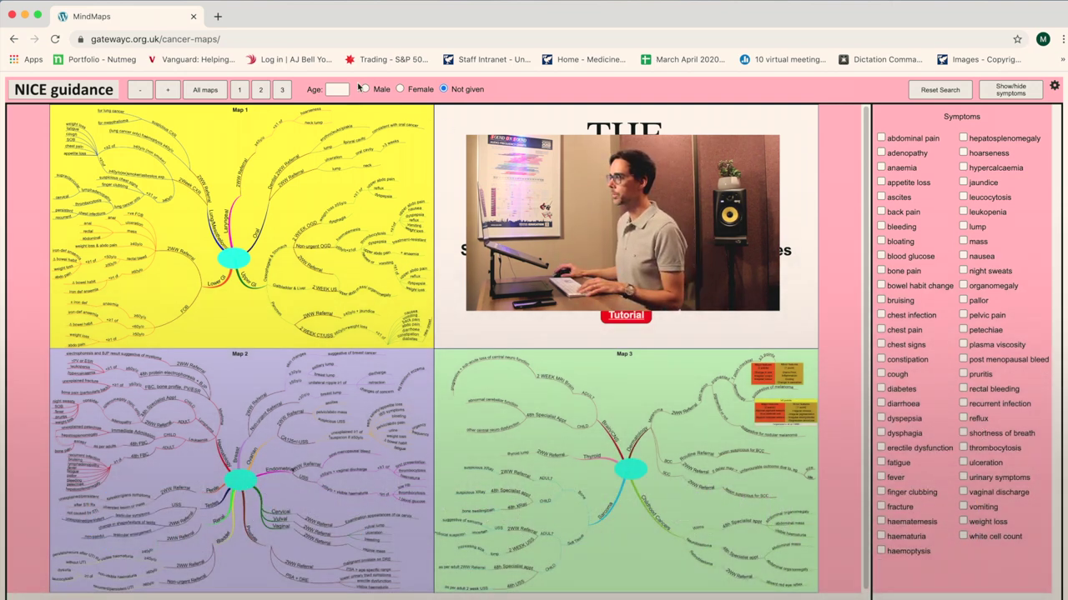
pyautogui.click(338, 89)
pyautogui.write('56')
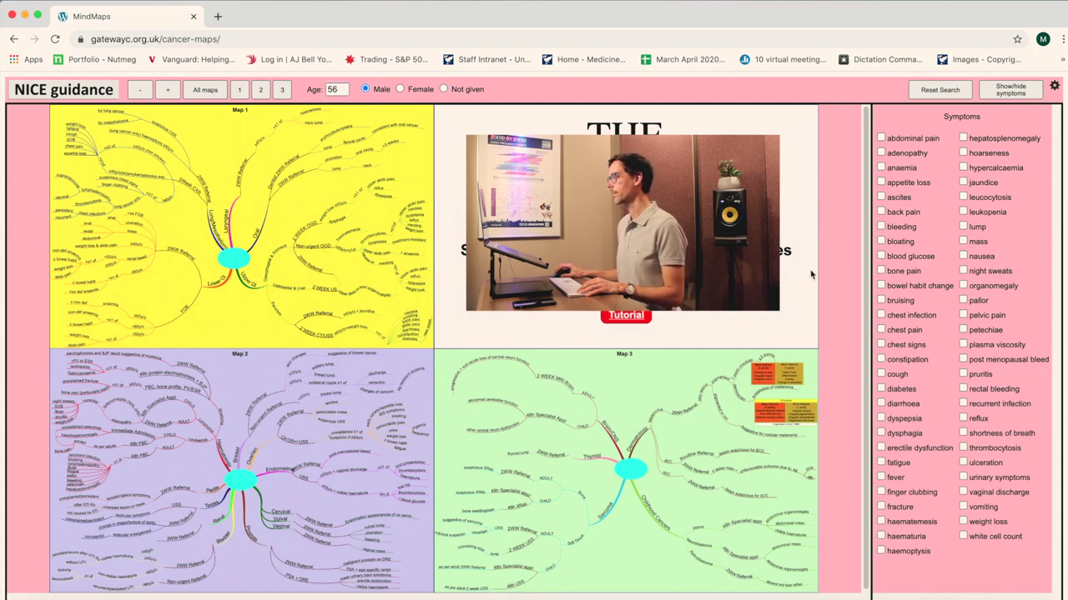
# Tick bowel habit change as a symptom for the 56-year-old male.
pyautogui.click(880, 287)
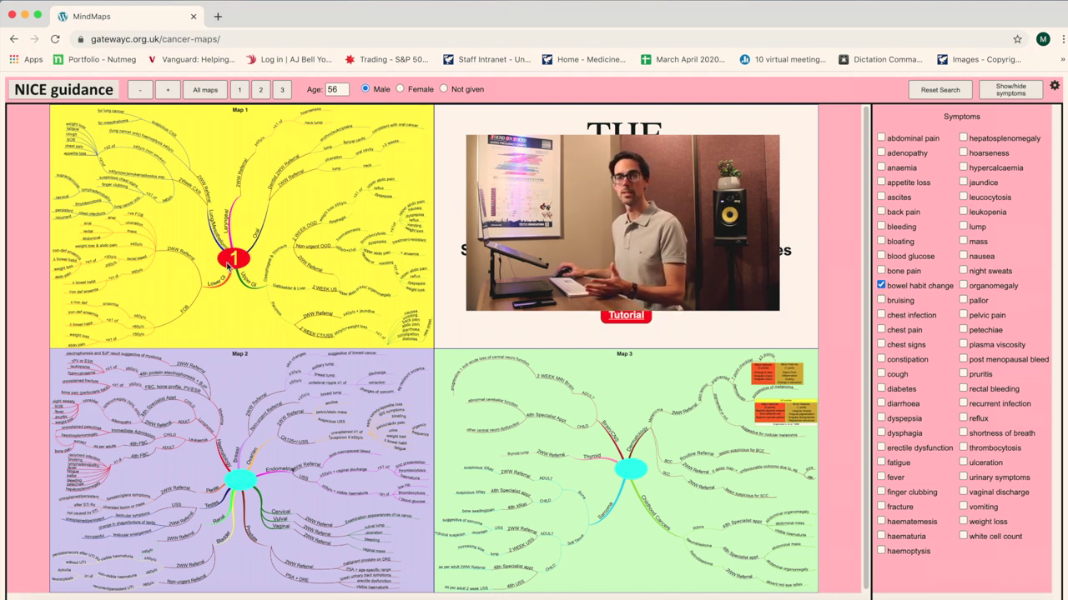
# Enlarge Map 1 to read its bowel habit change match.
pyautogui.click(241, 90)
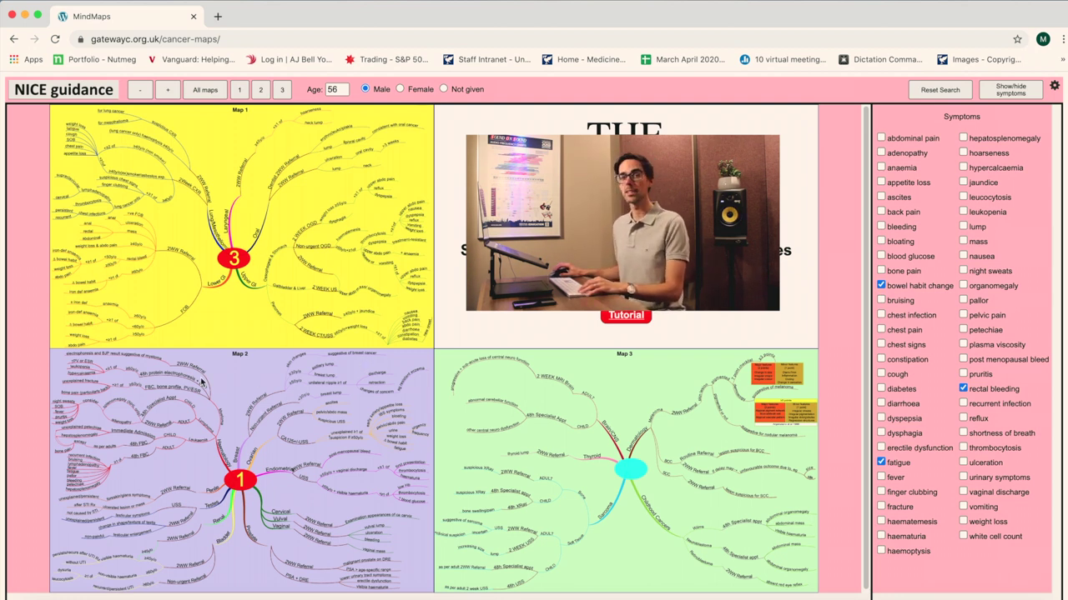
# Enlarge Map 1 to read its three flagged matches.
pyautogui.click(239, 90)
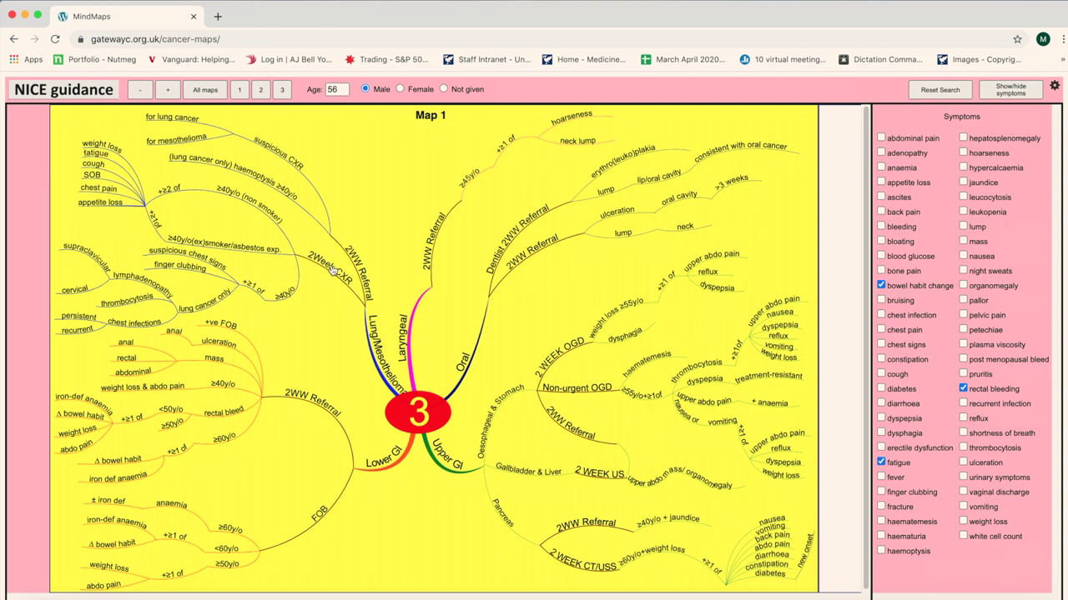
# Return from the enlarged Map 1 to the overview of all maps.
pyautogui.click(210, 94)
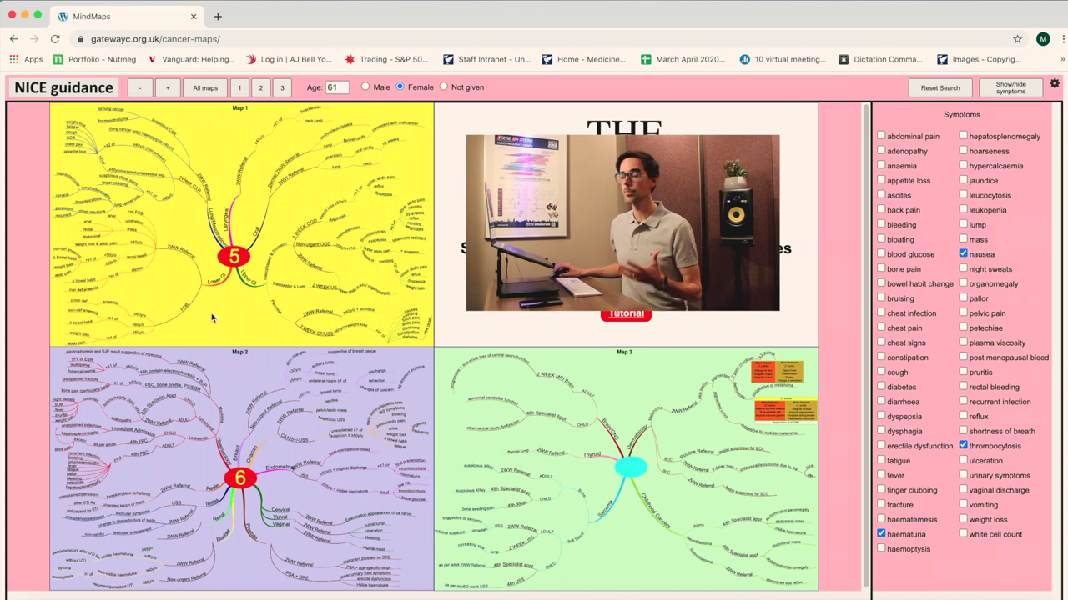
# Enlarge Map 1 to inspect the second case's flagged thrombocytosis and nausea items.
pyautogui.click(240, 88)
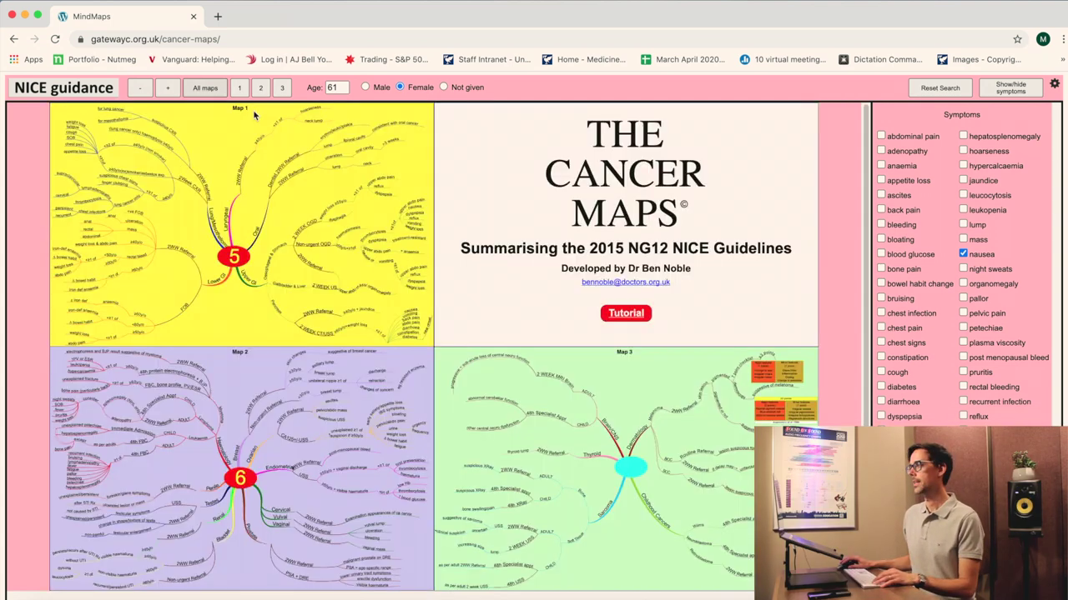
pyautogui.click(208, 89)
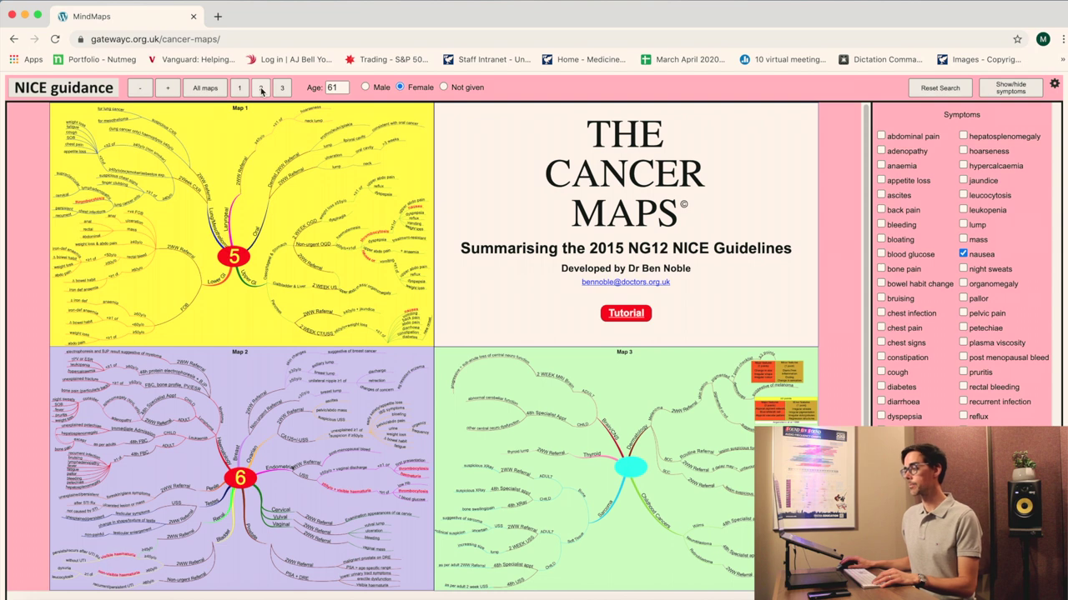
# Enlarge Map 2 to inspect its flagged items for the 61-year-old female.
pyautogui.click(260, 88)
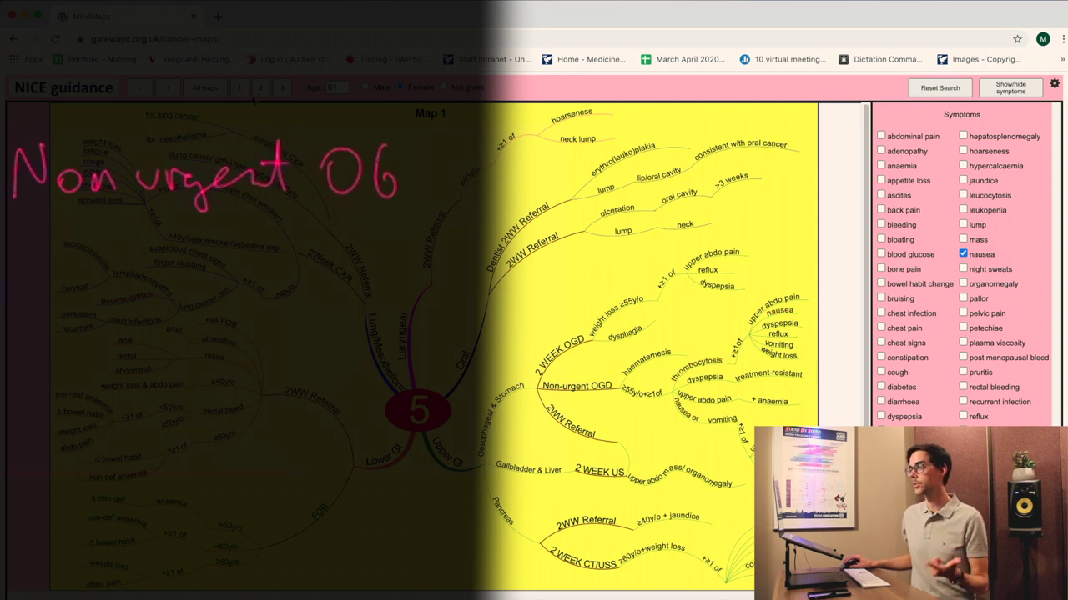
# Switch the enlarged view to Map 2 and its six-match badge.
pyautogui.click(259, 89)
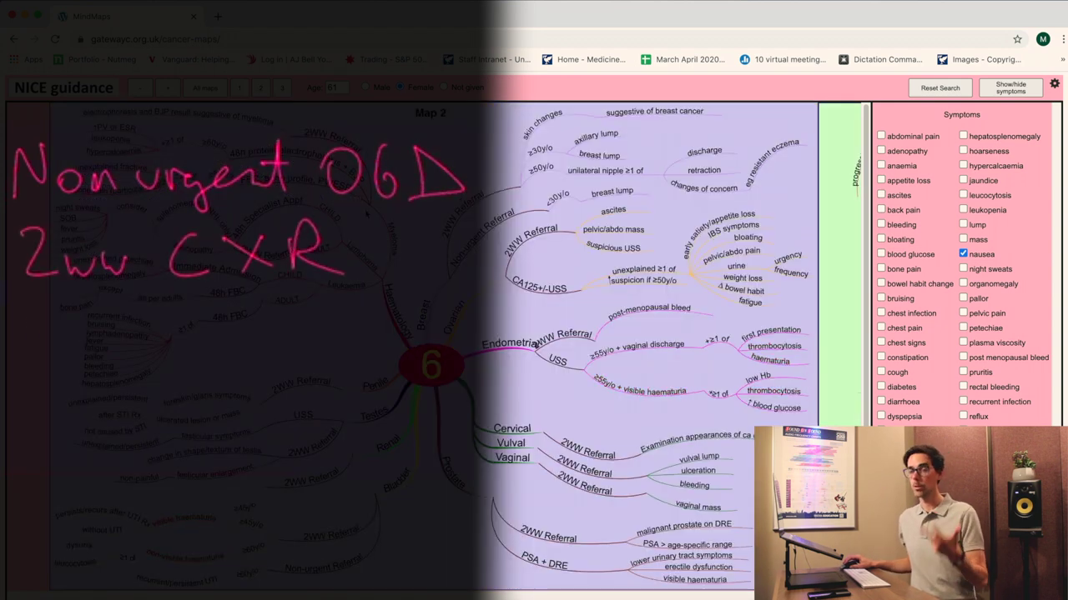